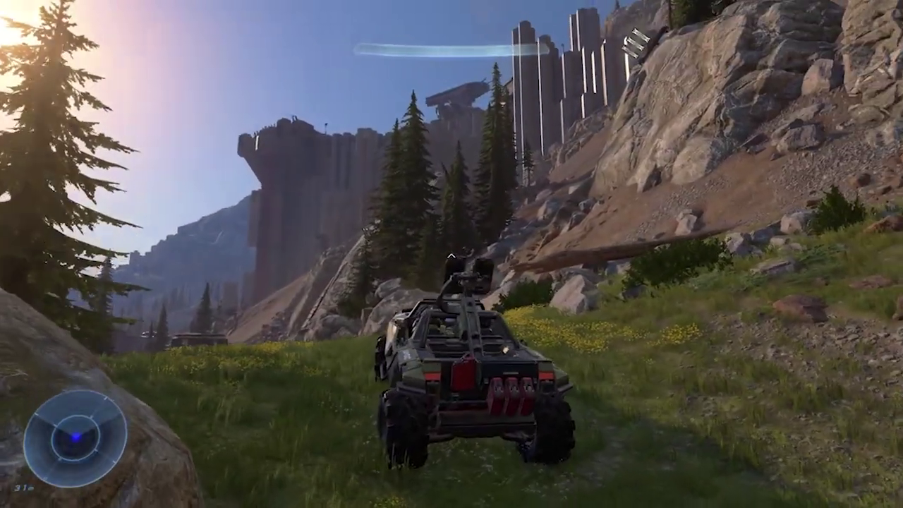
# - Open the TACMAP and step the marker selection from Gun Battery East to Gun Battery North
pyautogui.press('Tab')
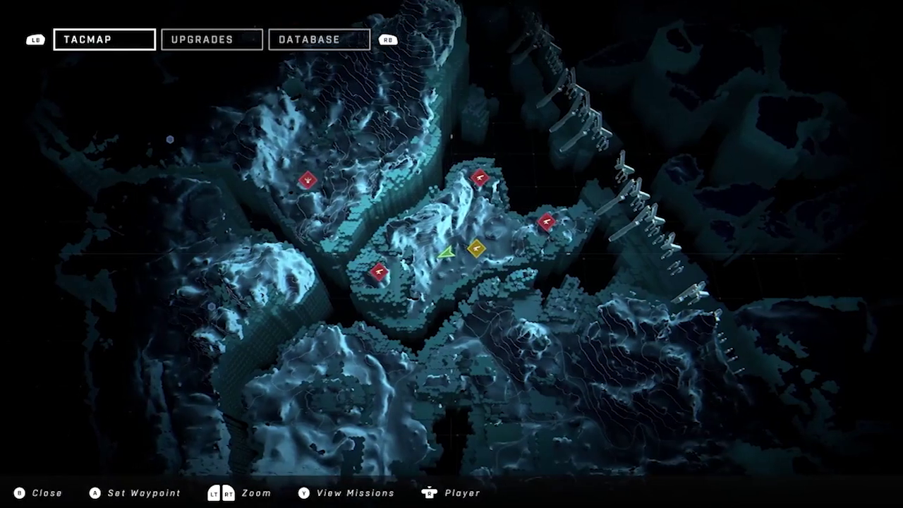
pyautogui.press('Right')
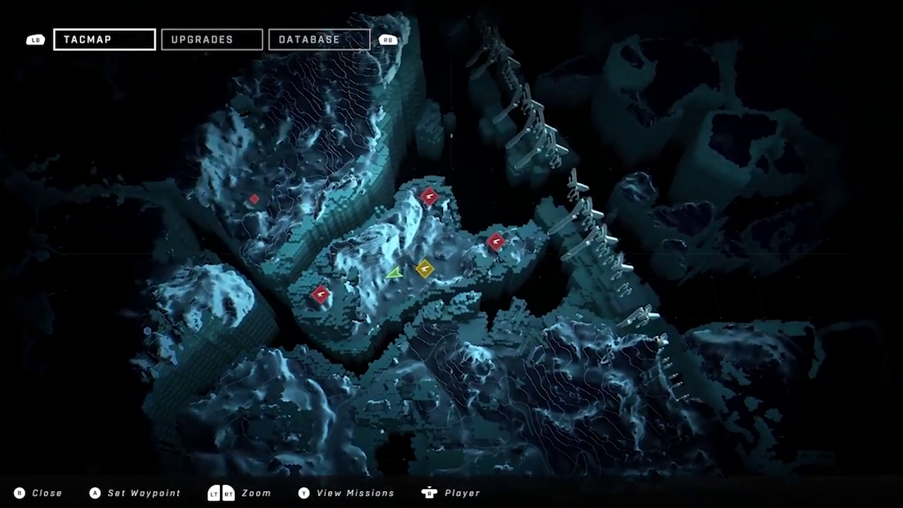
pyautogui.press('Up')
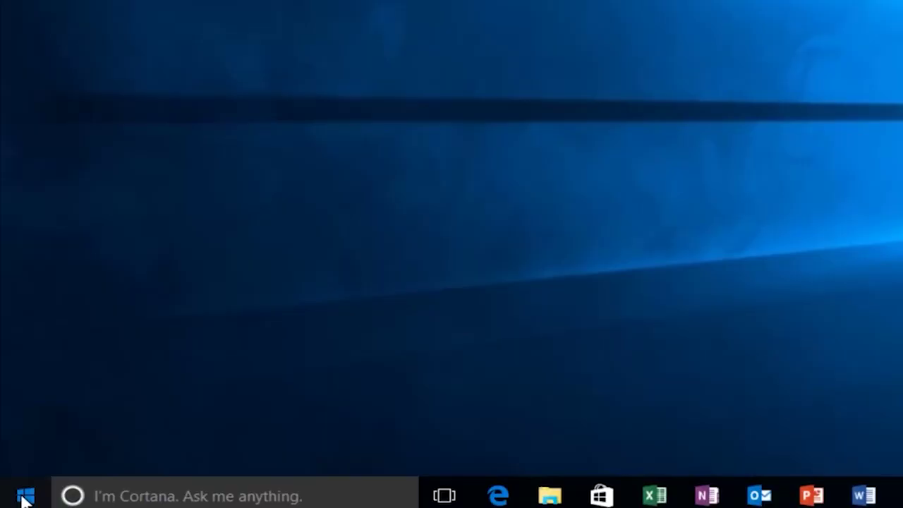
# - Bring up the Start menu's Power choices for sleep, shut down and restart
pyautogui.click(20, 494)
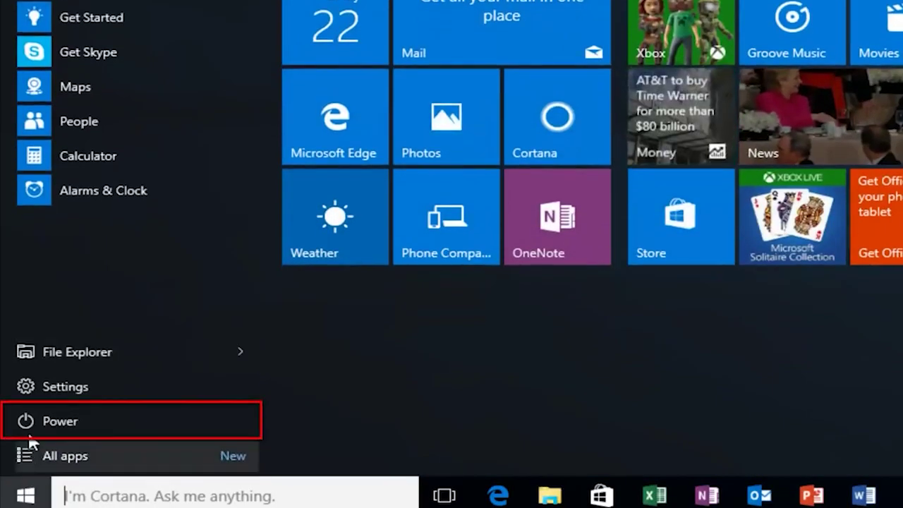
pyautogui.click(60, 423)
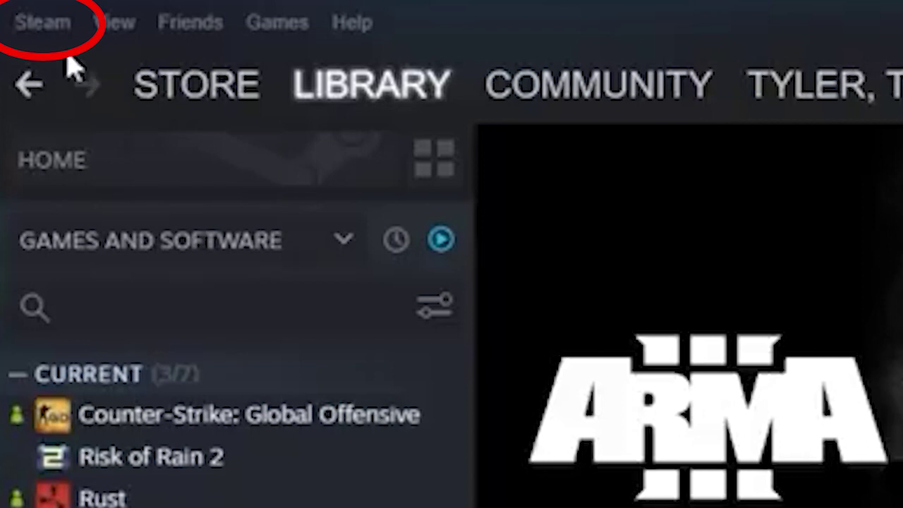
# - Request CLEAR DOWNLOAD CACHE from Steam's Downloads settings to bring up the confirmation
pyautogui.click(42, 22)
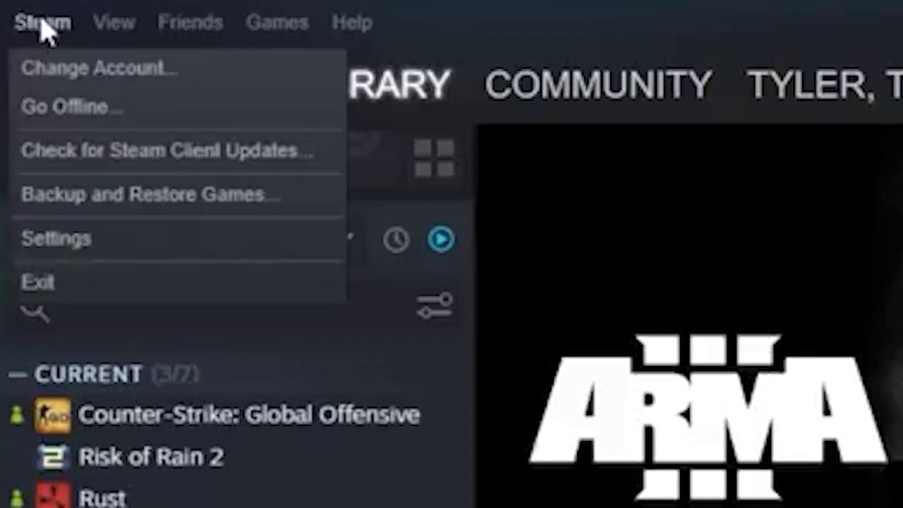
pyautogui.click(121, 247)
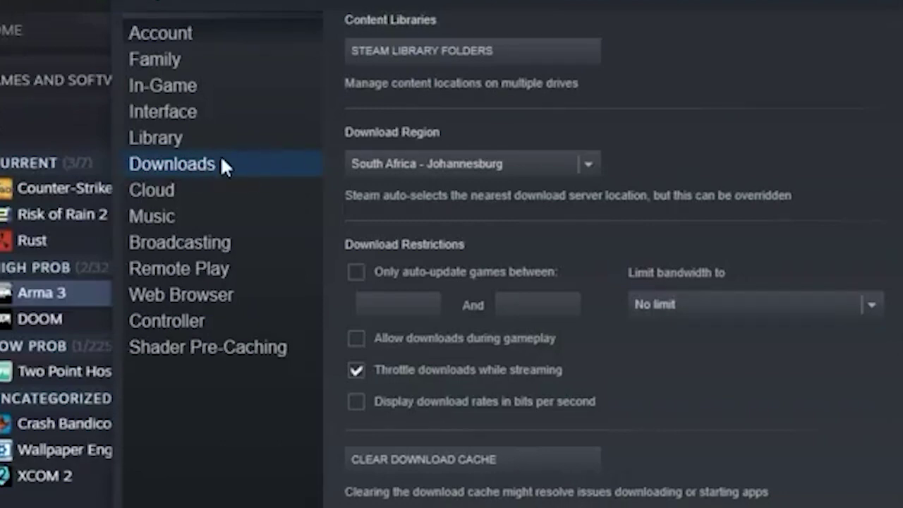
pyautogui.click(450, 458)
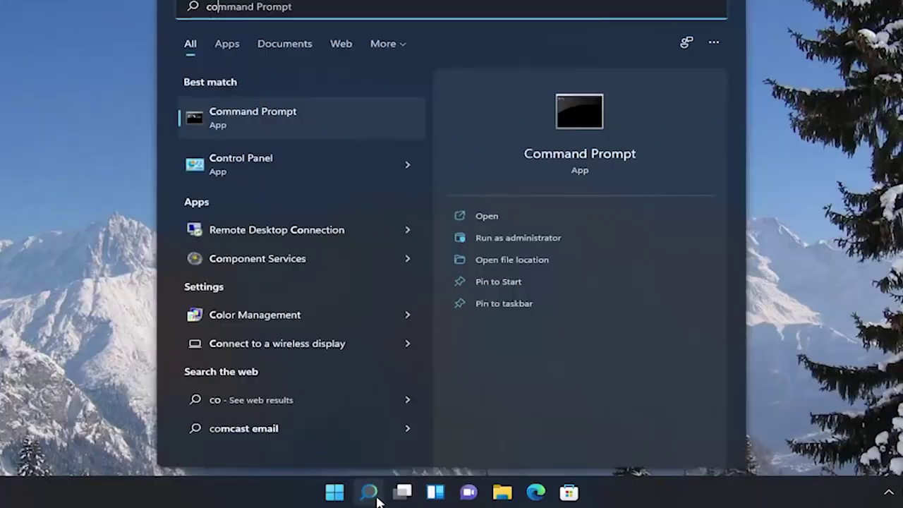
# - Search for Control Panel and go through Network and Internet to the Network and Sharing Center
pyautogui.write('ntrol panel')
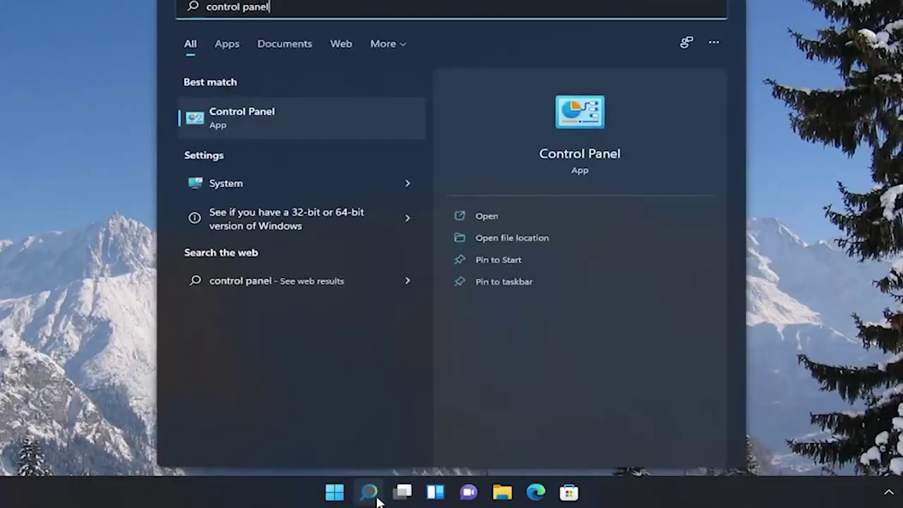
pyautogui.click(244, 125)
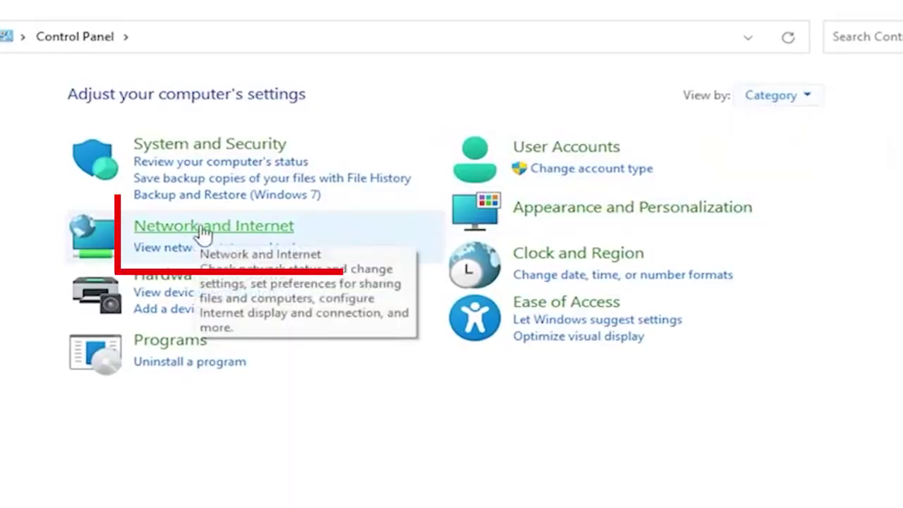
pyautogui.click(231, 233)
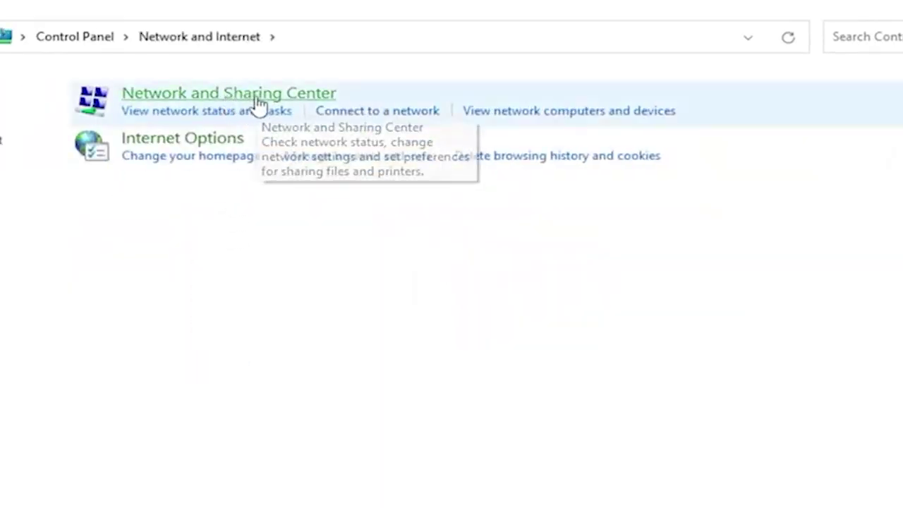
pyautogui.click(257, 102)
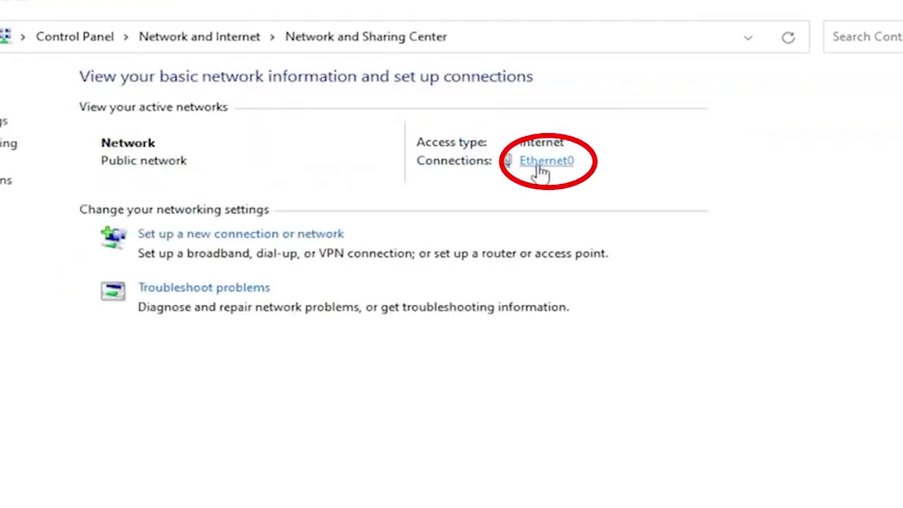
# - Untick Internet Protocol Version 6 (TCP/IPv6) in the Ethernet0 properties and confirm with OK
pyautogui.click(556, 163)
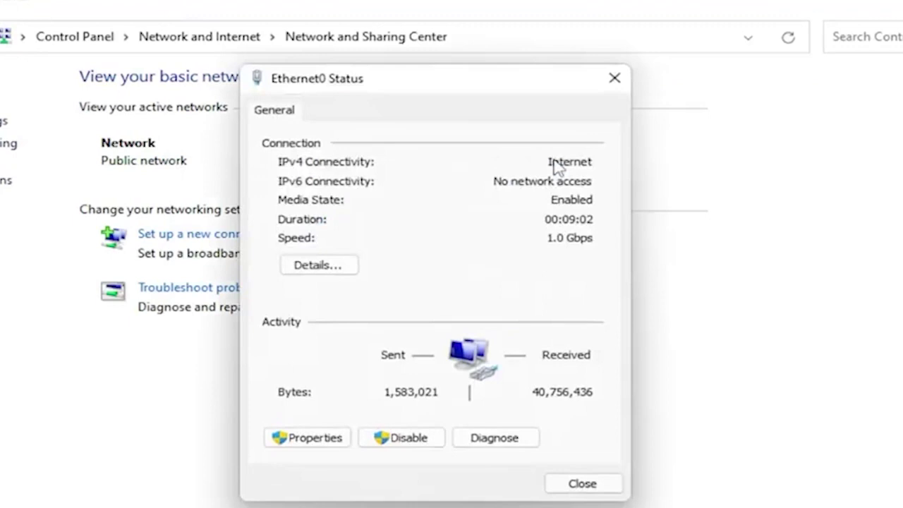
pyautogui.click(315, 438)
pyautogui.scroll(-1, 269, 279)
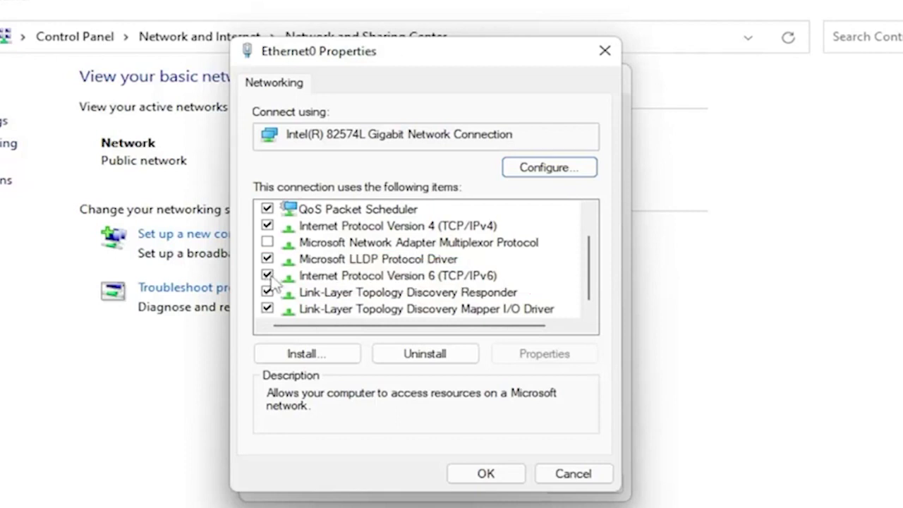
pyautogui.click(268, 276)
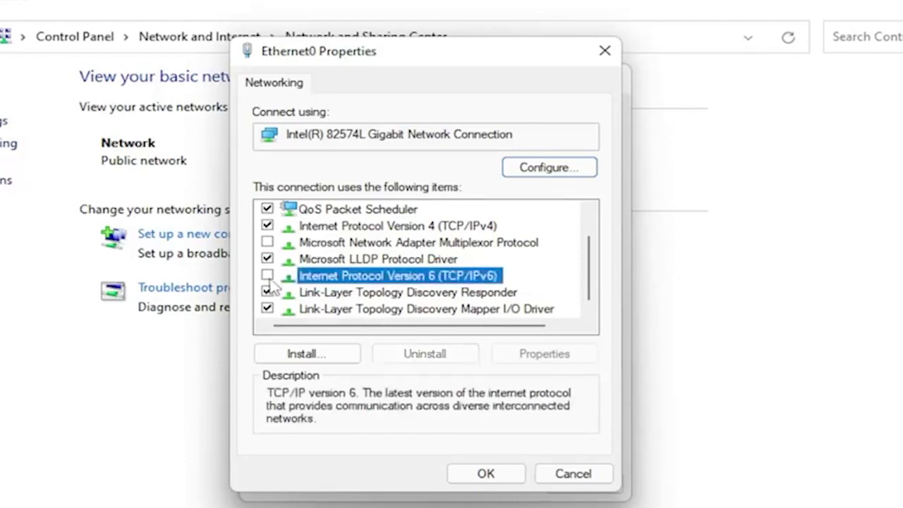
pyautogui.click(486, 474)
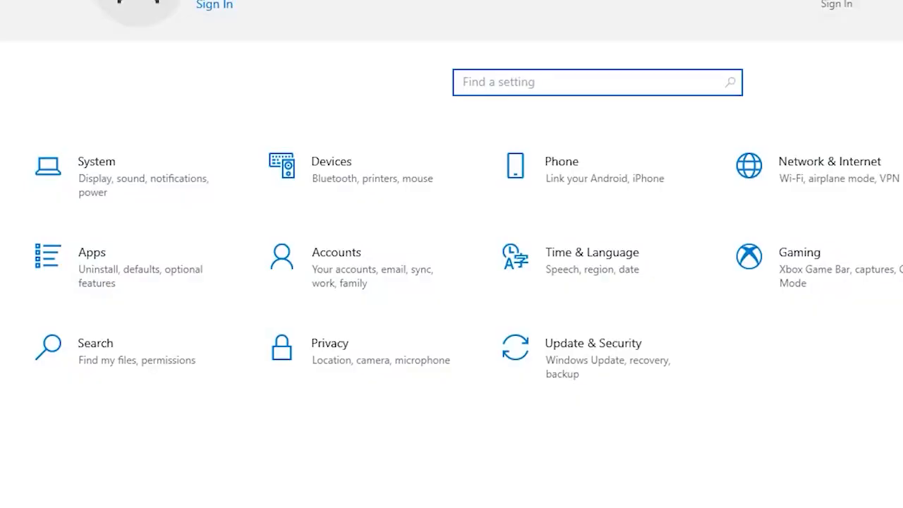
# - Go to System > Storage and show the local disk's Temporary files breakdown
pyautogui.click(142, 206)
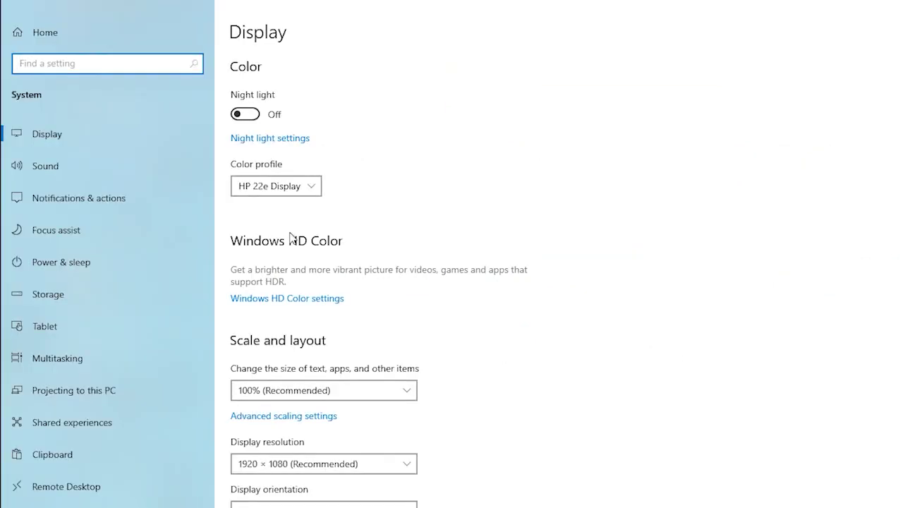
pyautogui.click(112, 302)
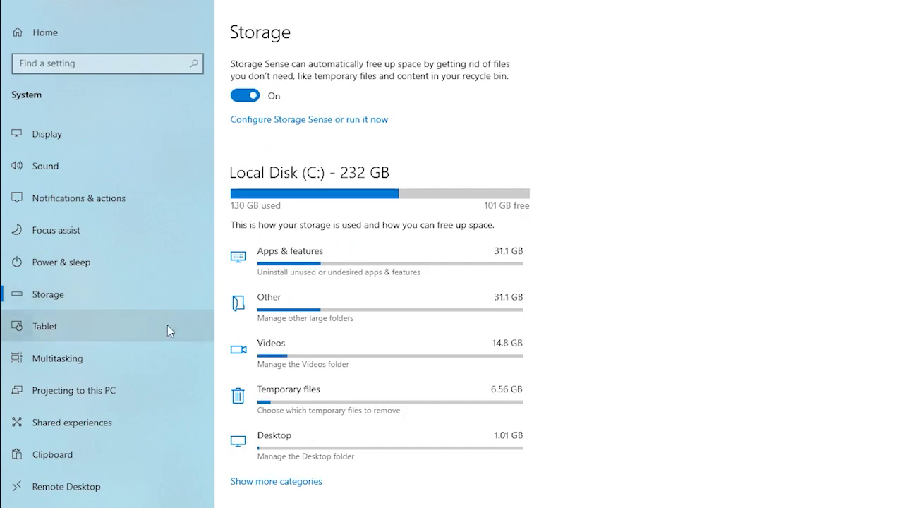
pyautogui.click(341, 412)
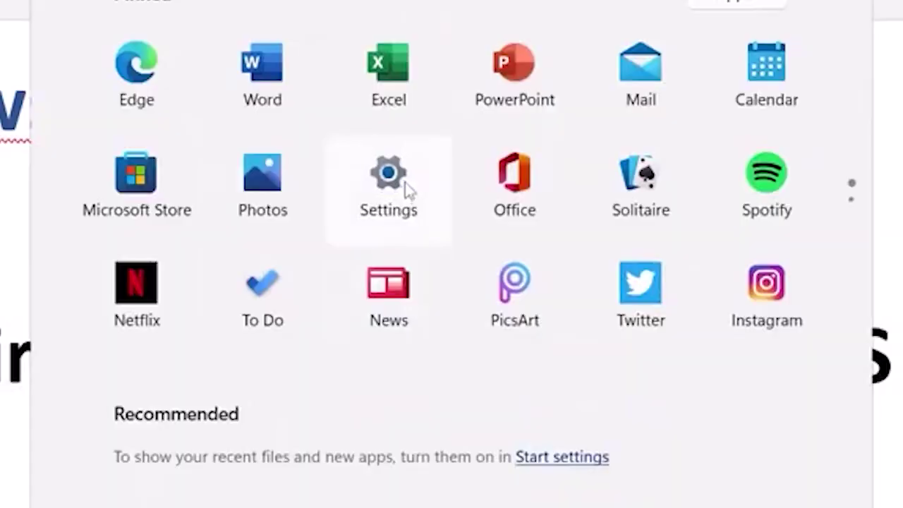
# - Find the Xbox app in Apps & features by searching 'xbox' and show its Advanced options
pyautogui.click(407, 187)
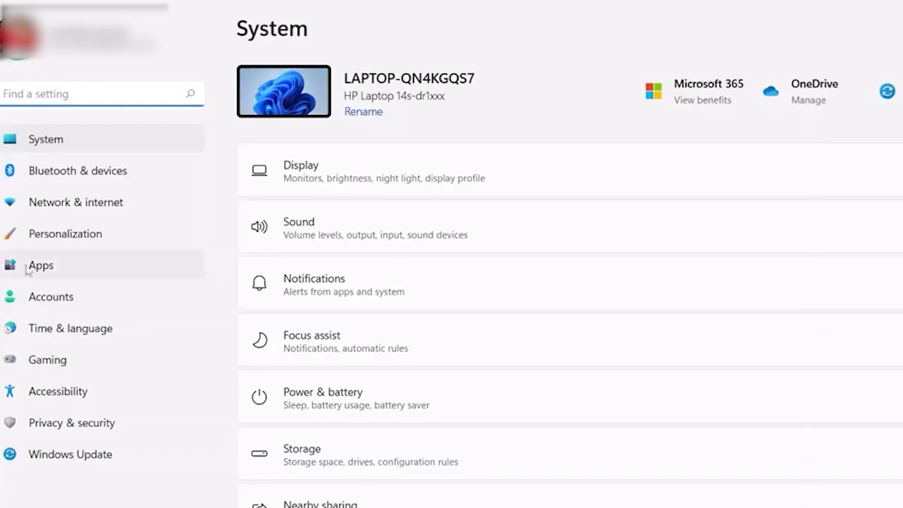
pyautogui.click(28, 267)
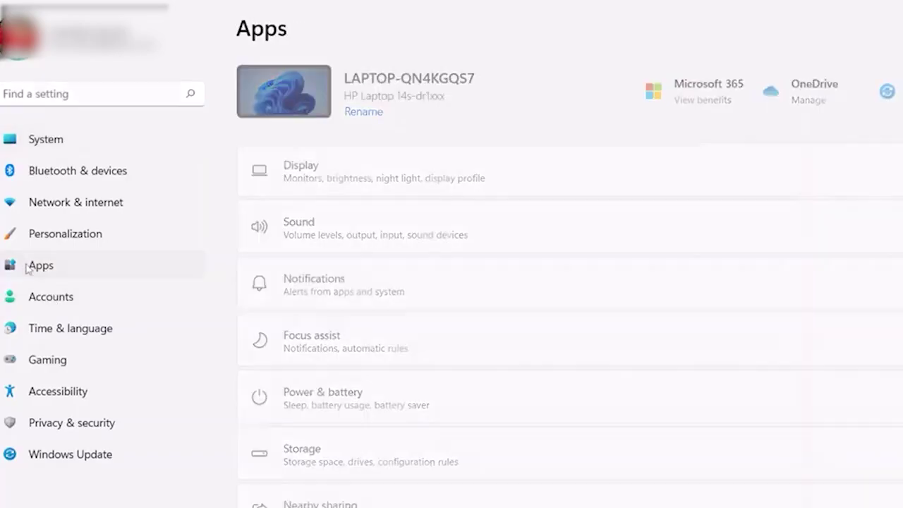
pyautogui.click(356, 97)
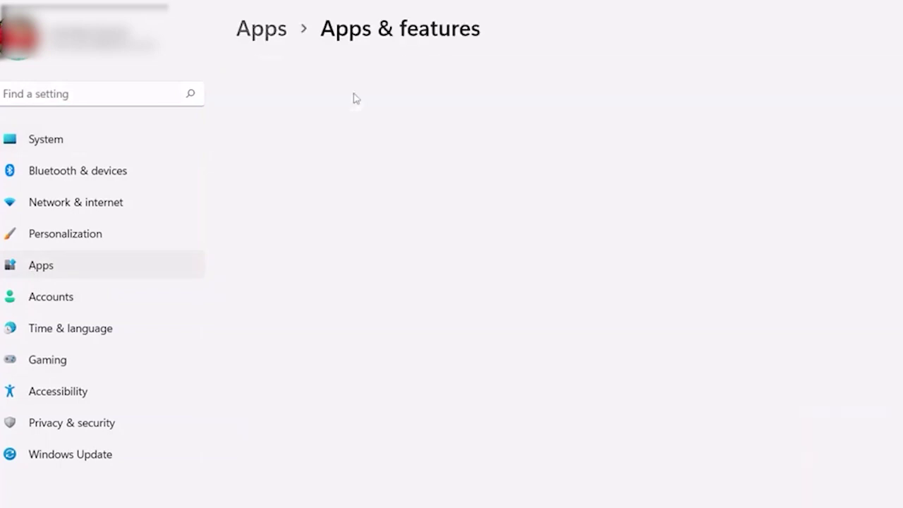
pyautogui.click(275, 283)
pyautogui.write('xbox')
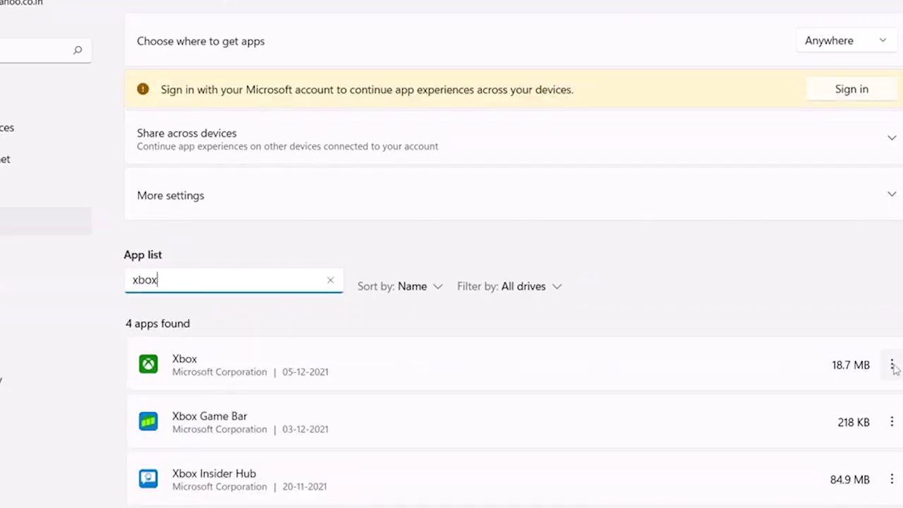
pyautogui.click(892, 364)
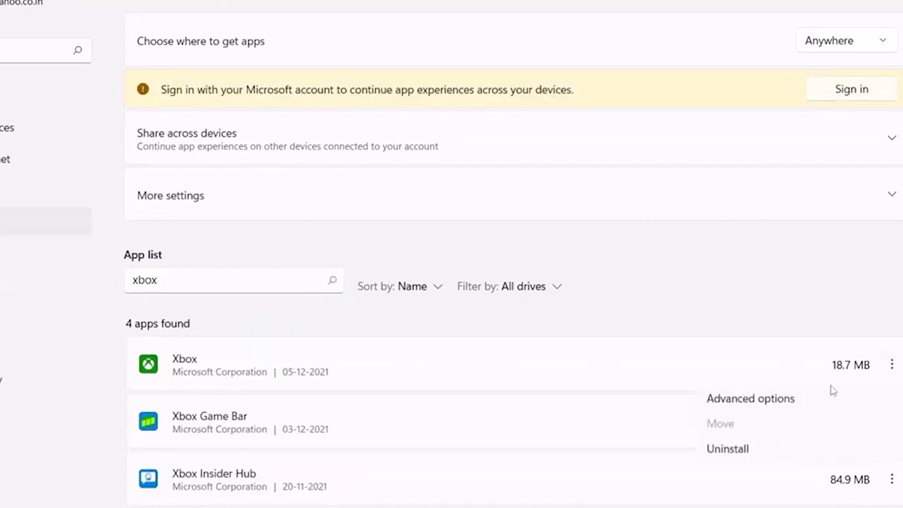
pyautogui.click(772, 402)
# - Reset the Xbox app and confirm deleting its data
pyautogui.scroll(-7, 254, 339)
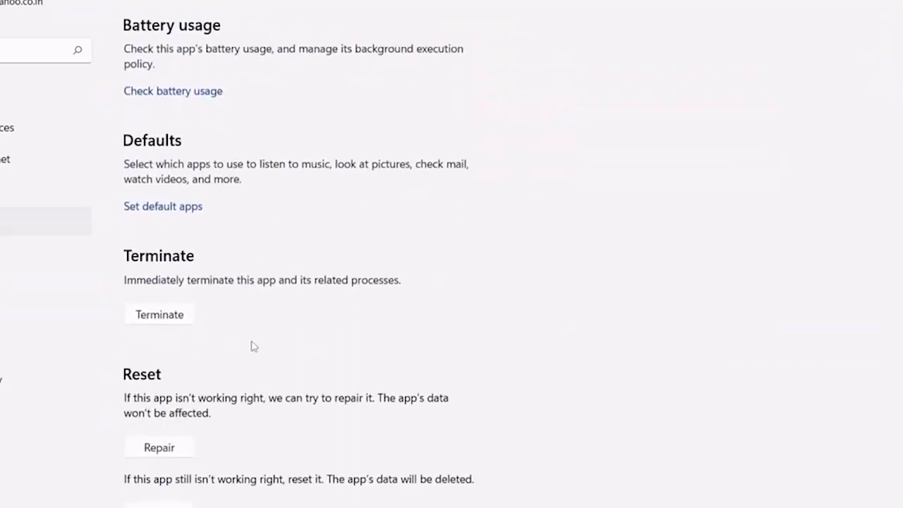
pyautogui.scroll(-3, 240, 332)
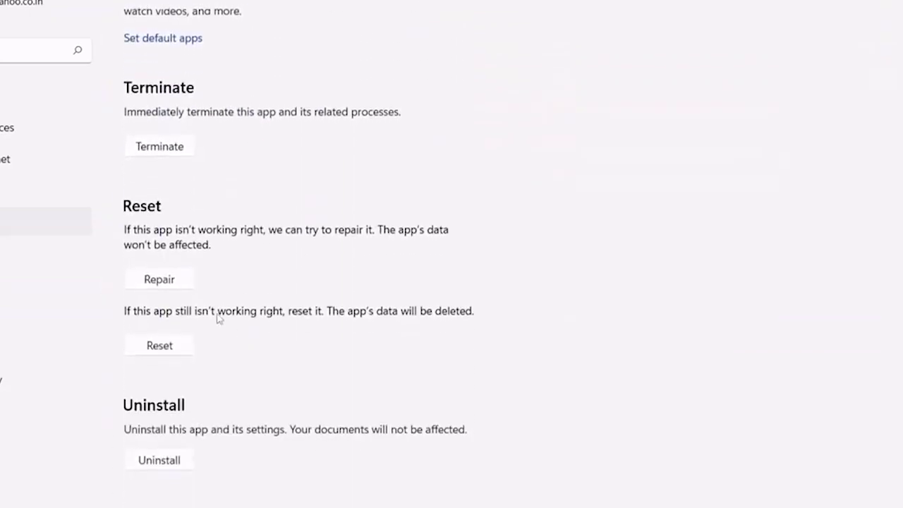
pyautogui.click(159, 346)
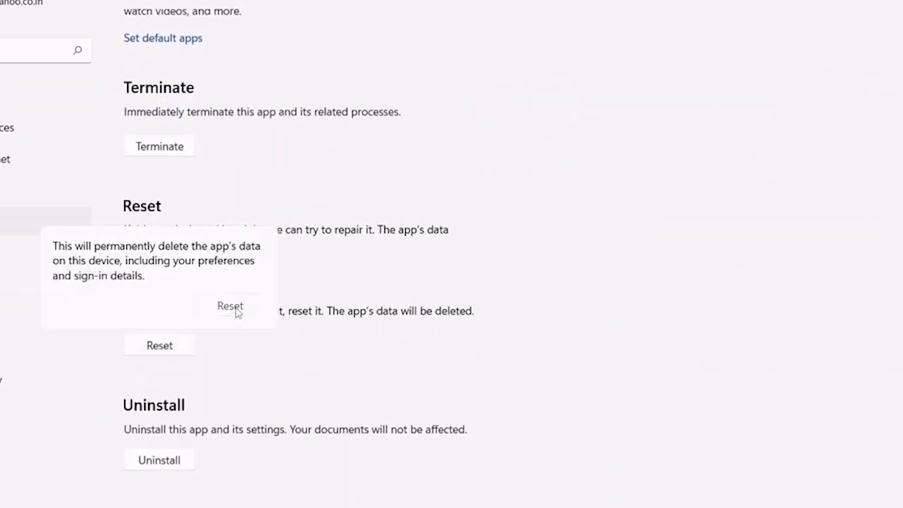
pyautogui.click(230, 306)
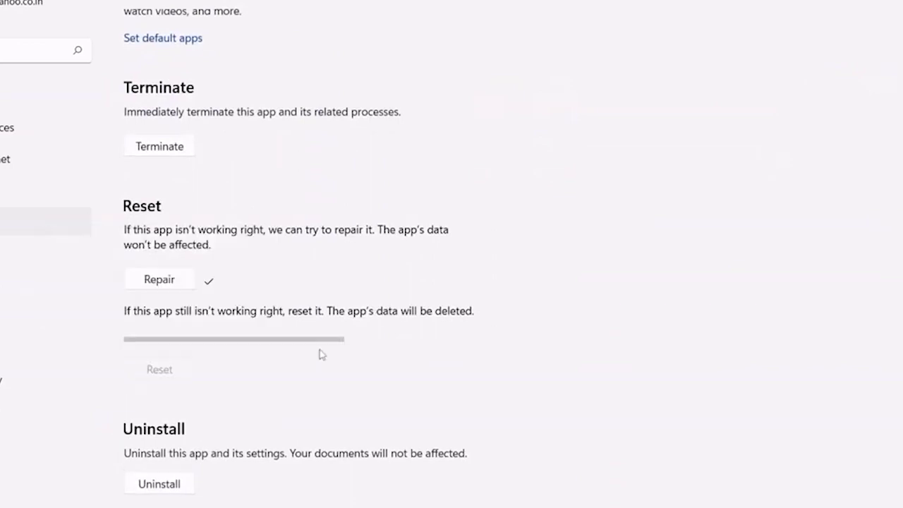